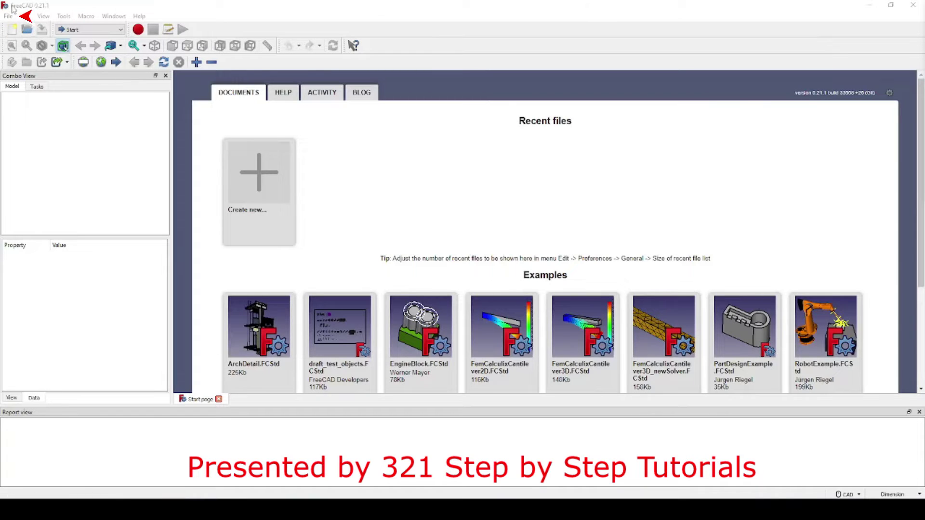
- Create a new empty FreeCAD document from the File menu
left_click(10, 16)
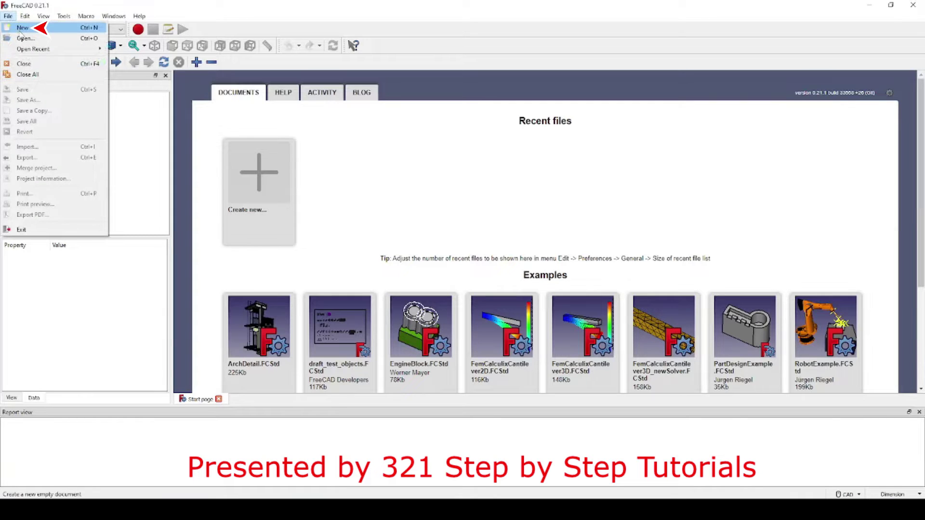
left_click(21, 33)
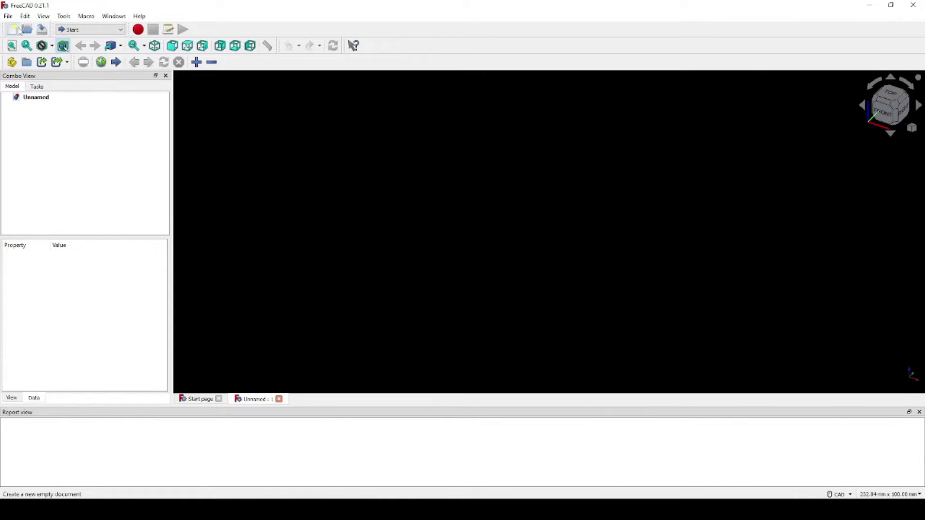
- Switch the workbench to Part Design and create a new sketch on the XY-plane
left_click(120, 29)
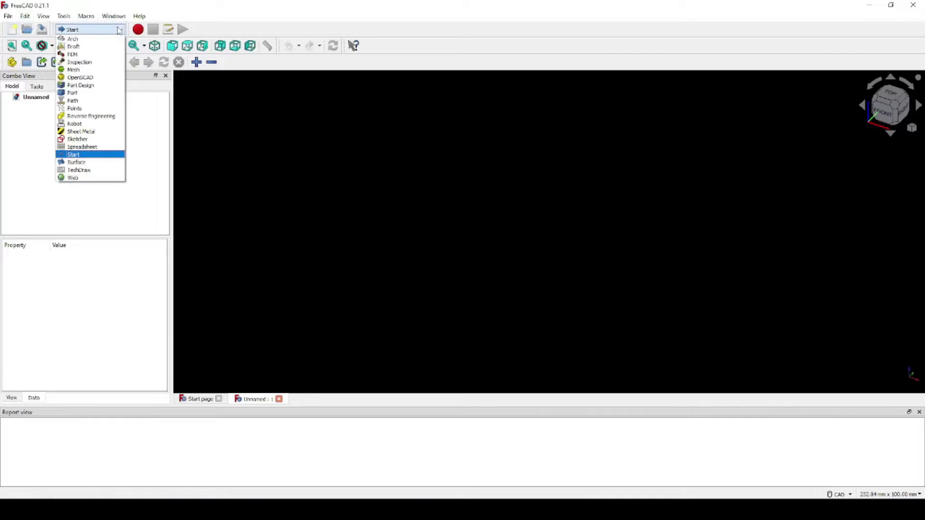
left_click(93, 84)
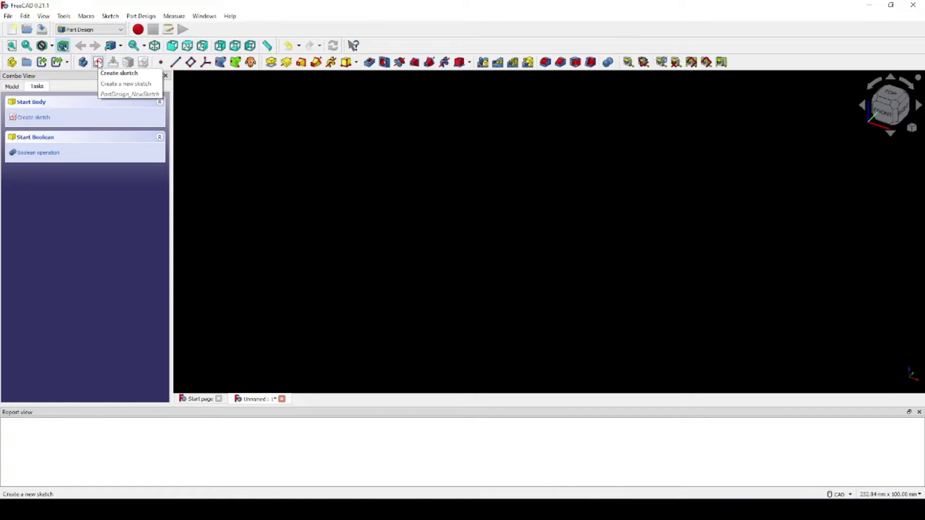
left_click(99, 62)
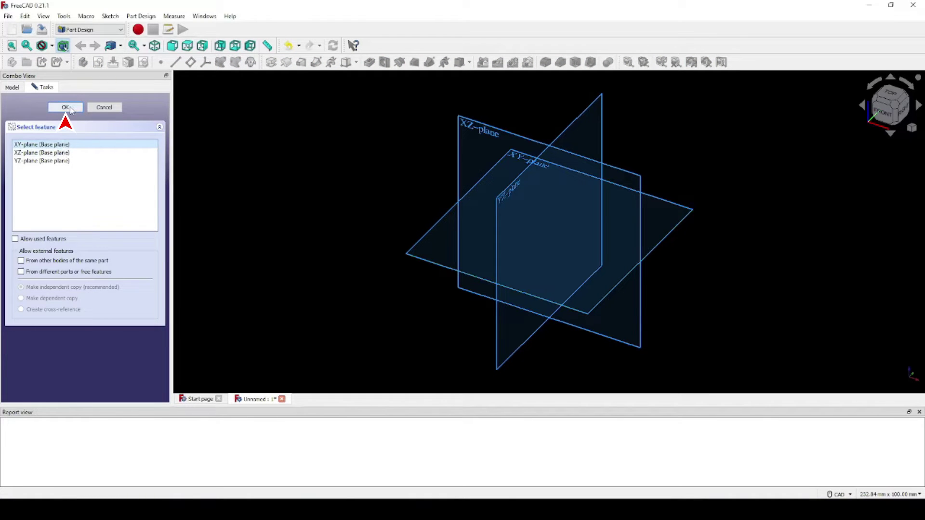
left_click(69, 107)
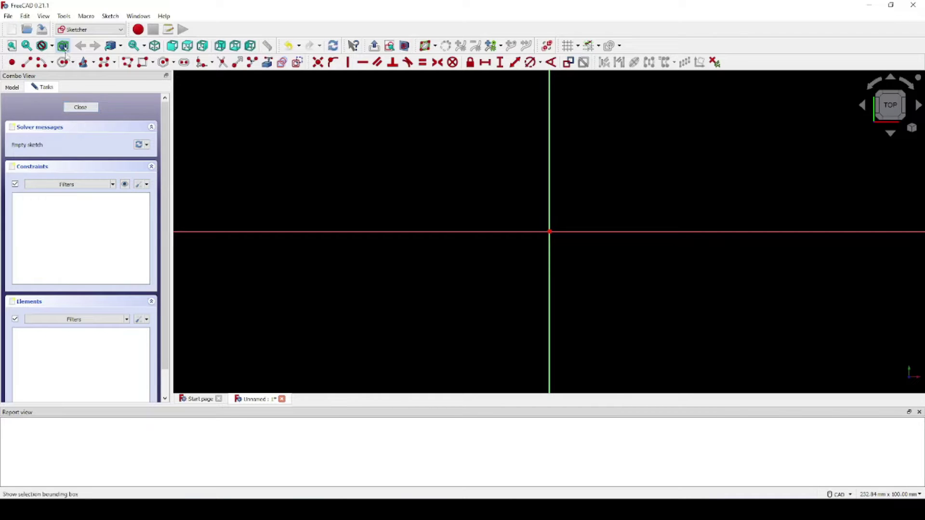
- Draw a diagonal line rising up and to the right above the horizontal axis
left_click(27, 64)
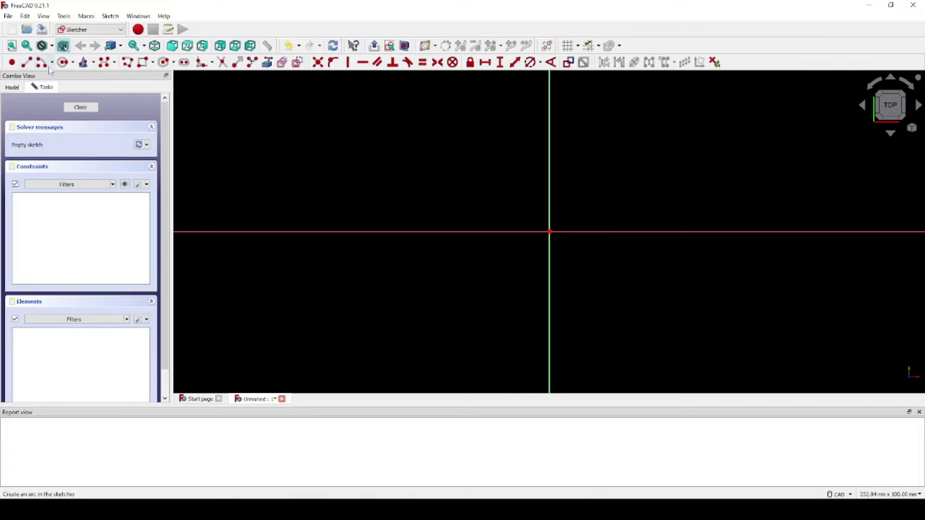
left_click(582, 199)
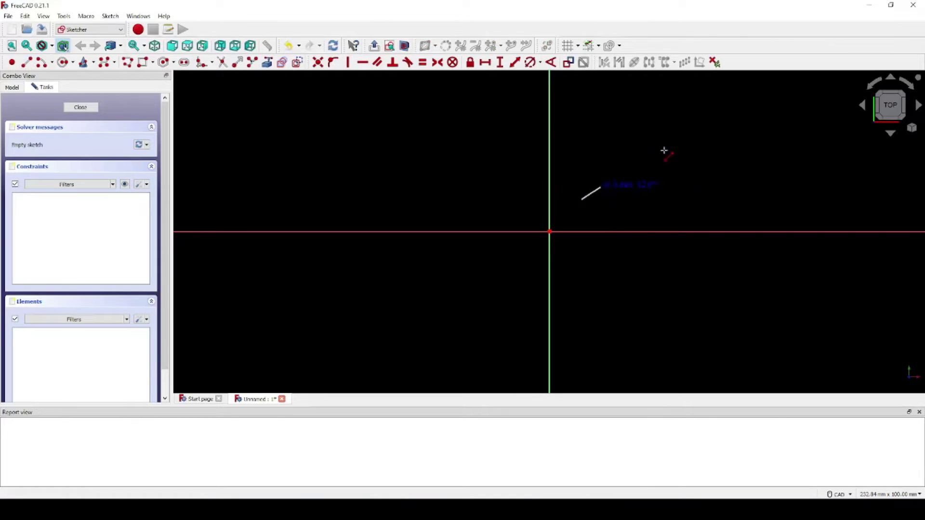
left_click(718, 103)
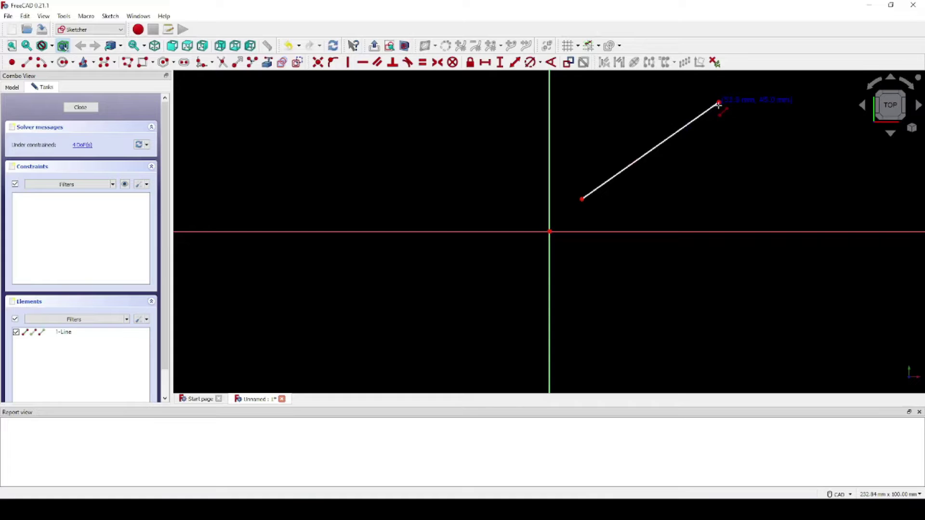
right_click(777, 117)
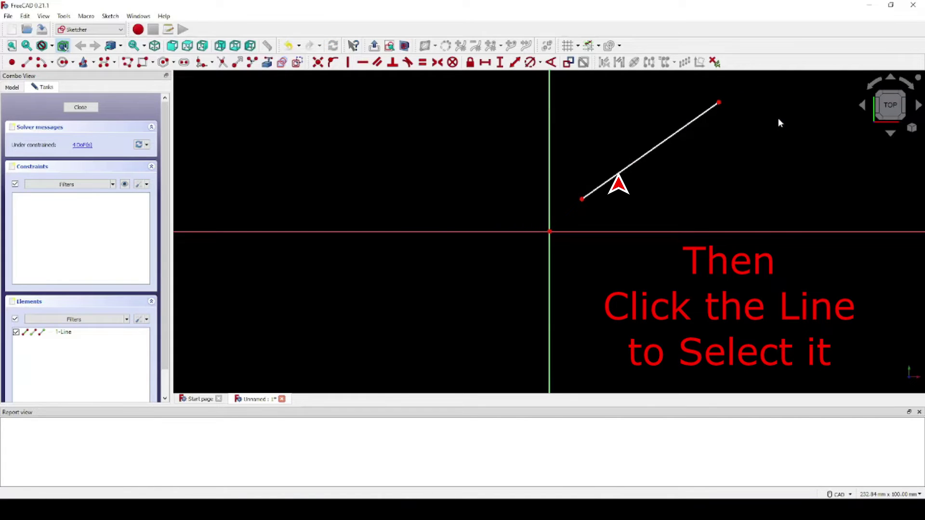
- Constrain the line's length to 40 mm
left_click(602, 187)
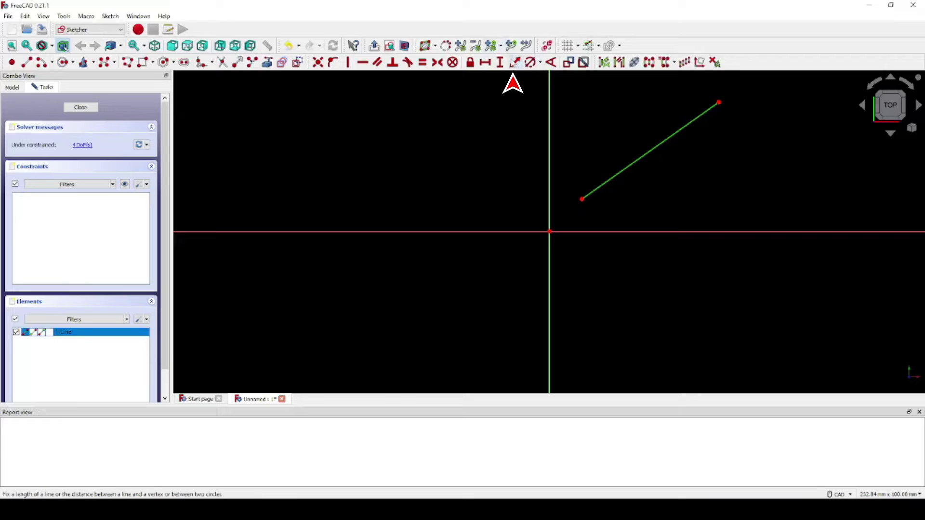
left_click(514, 62)
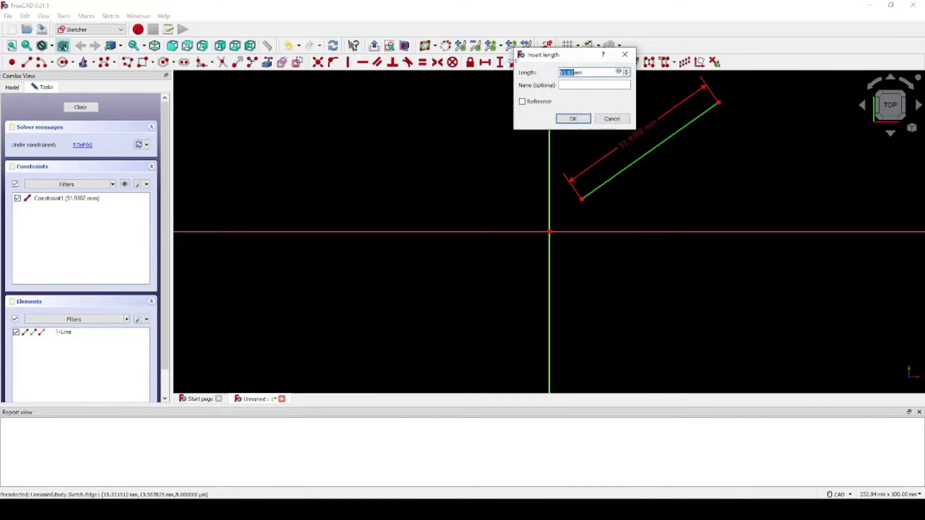
type("40")
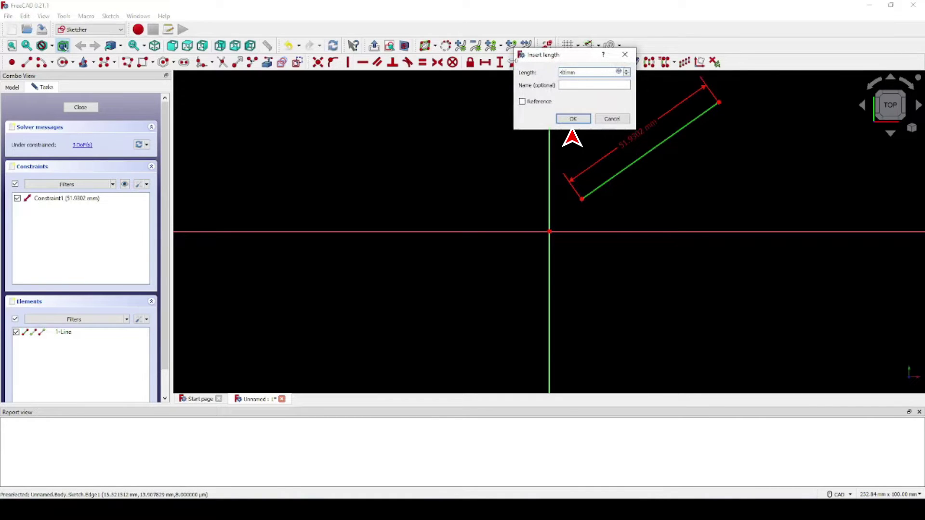
left_click(573, 119)
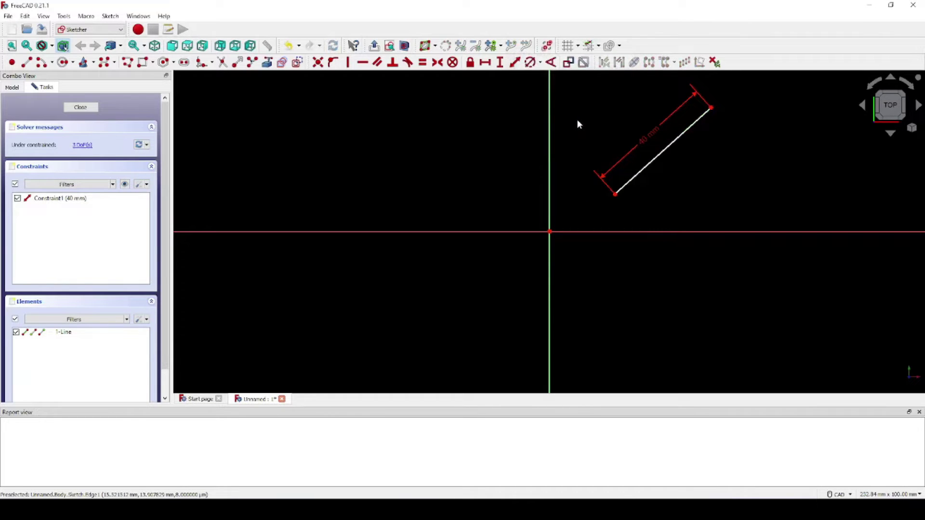
- Constrain the line's angle to 45°
left_click(664, 155)
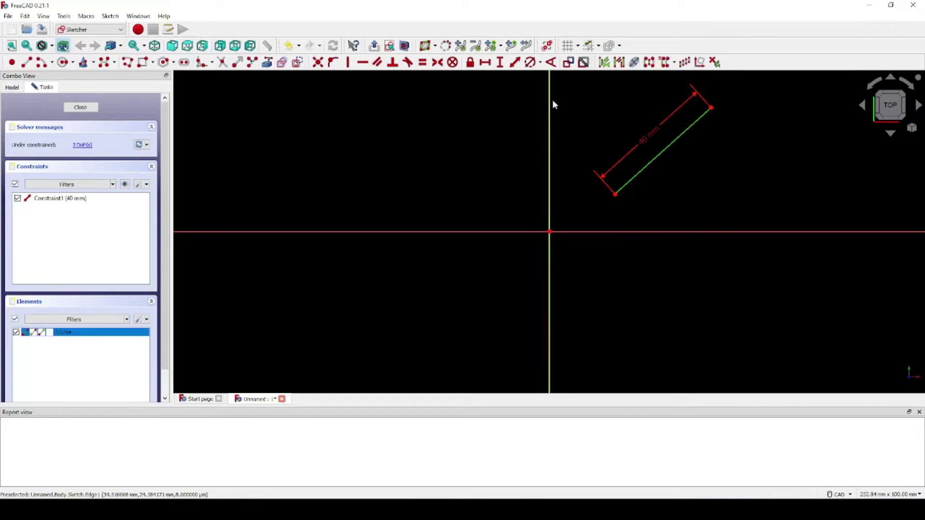
left_click(550, 63)
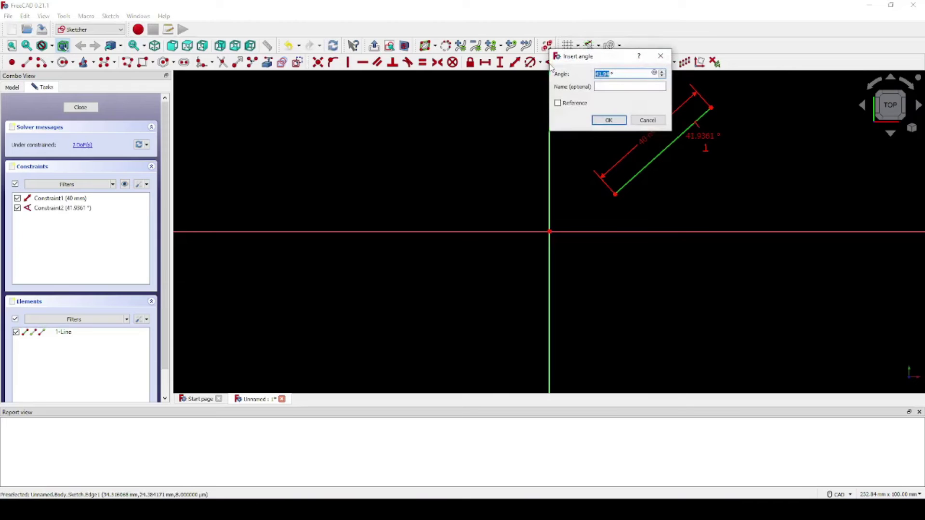
type("40")
key("BackSpace")
type("5")
left_click(608, 121)
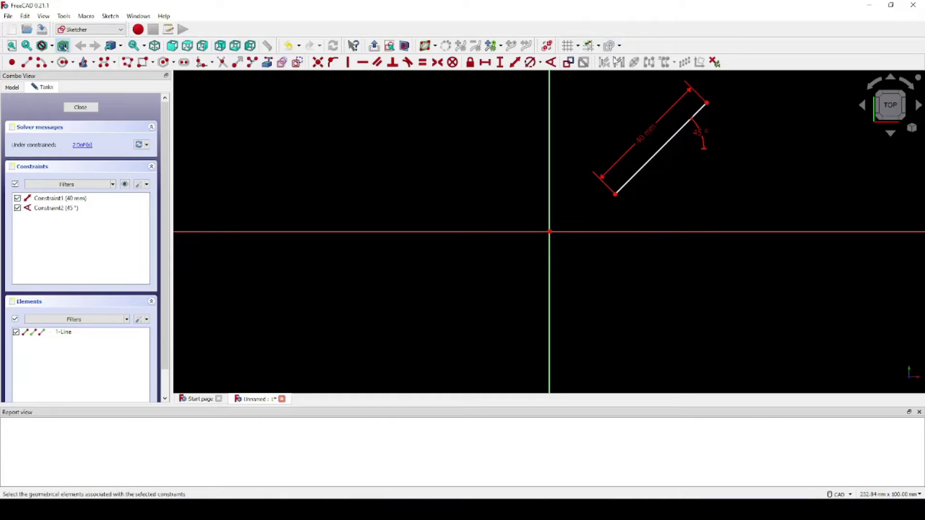
- Turn off Snap to grid in the snapping options
left_click(598, 47)
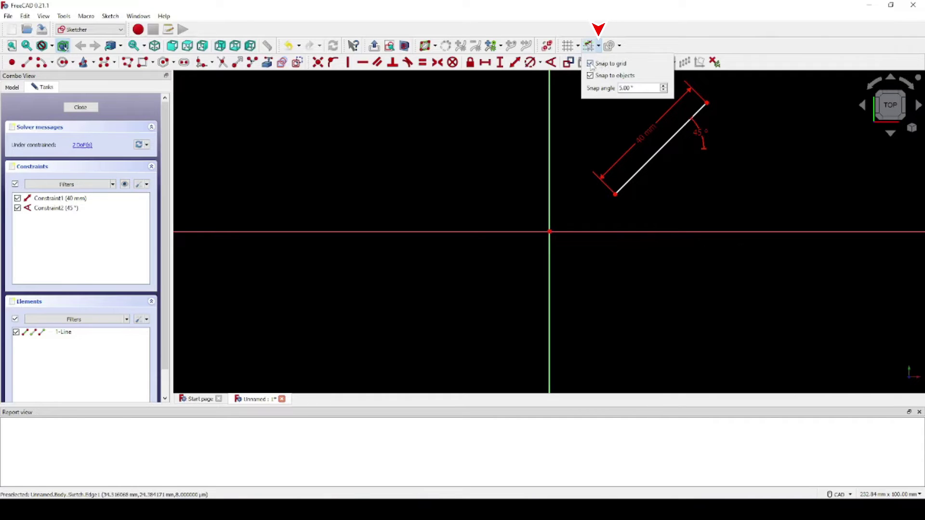
left_click(590, 64)
left_click(609, 23)
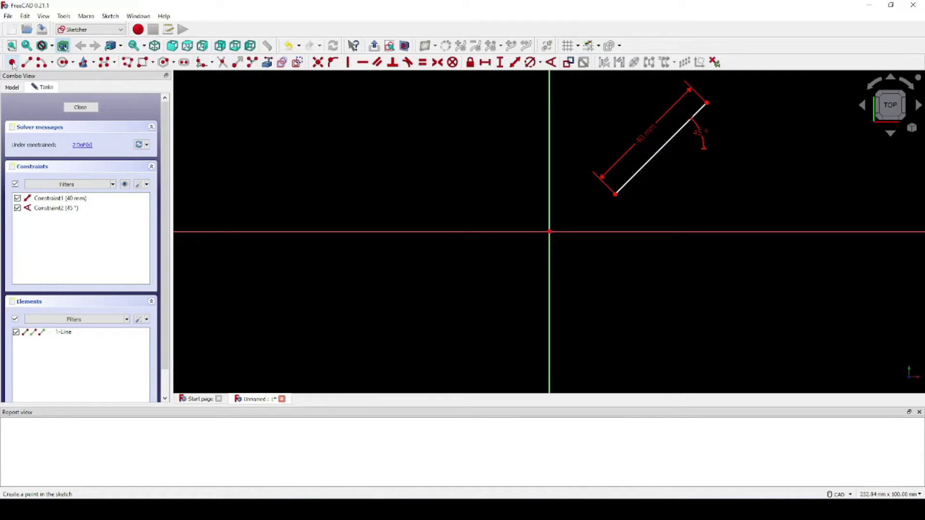
- Place a sketch point on the diagonal line
left_click(13, 64)
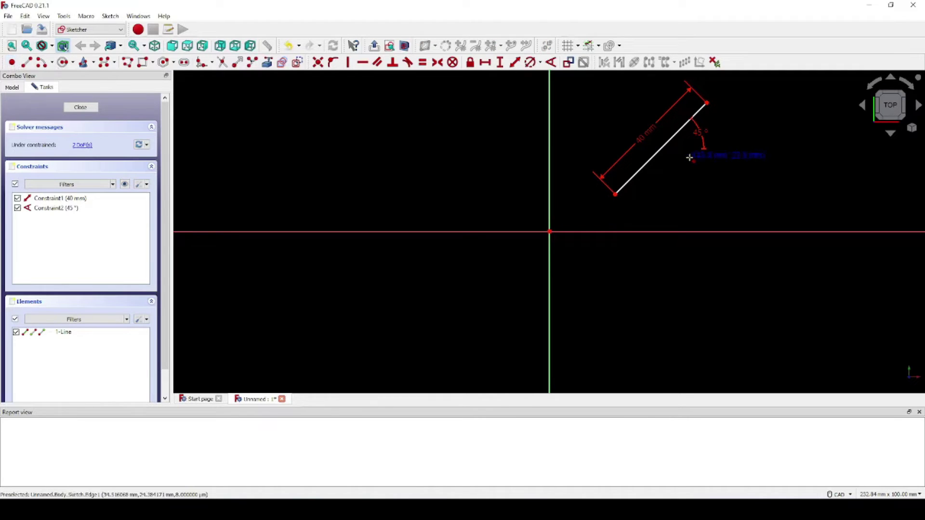
left_click(645, 163)
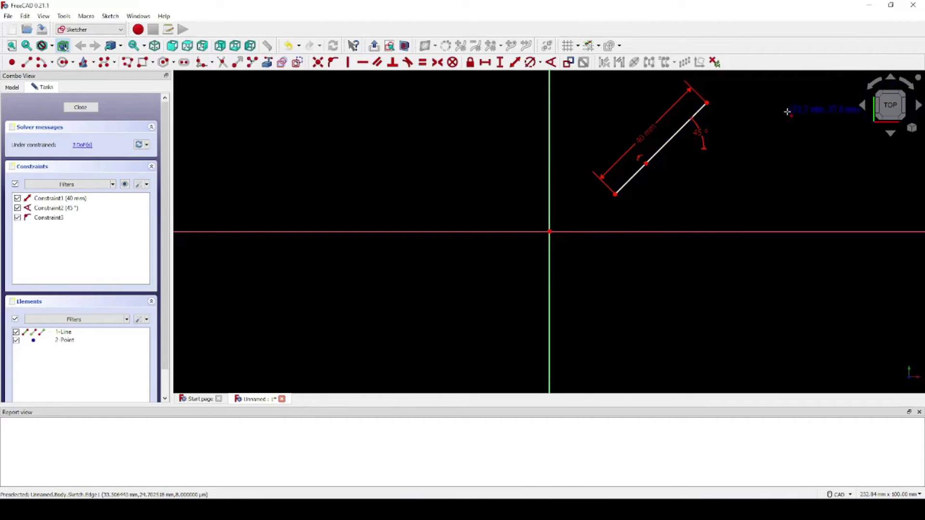
right_click(777, 126)
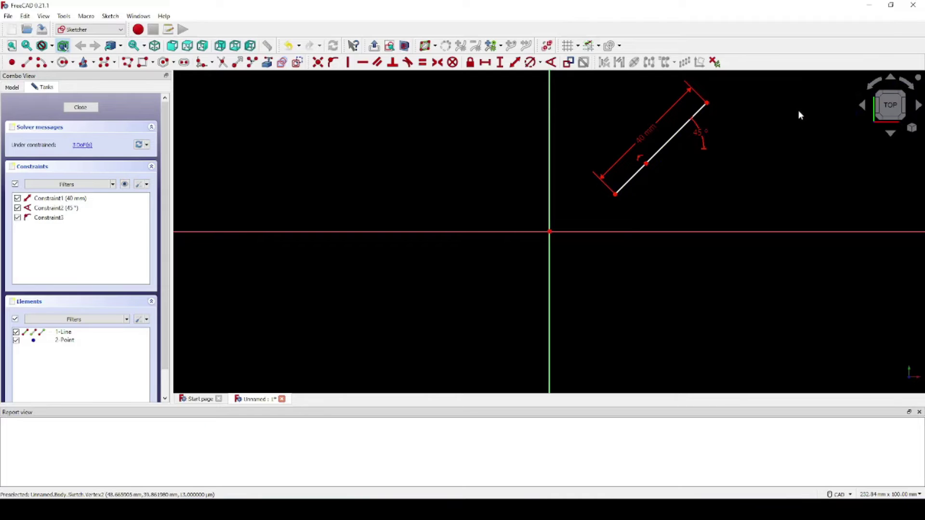
- Make the point symmetric between the line's lower-left and upper-right endpoints
left_click(616, 195)
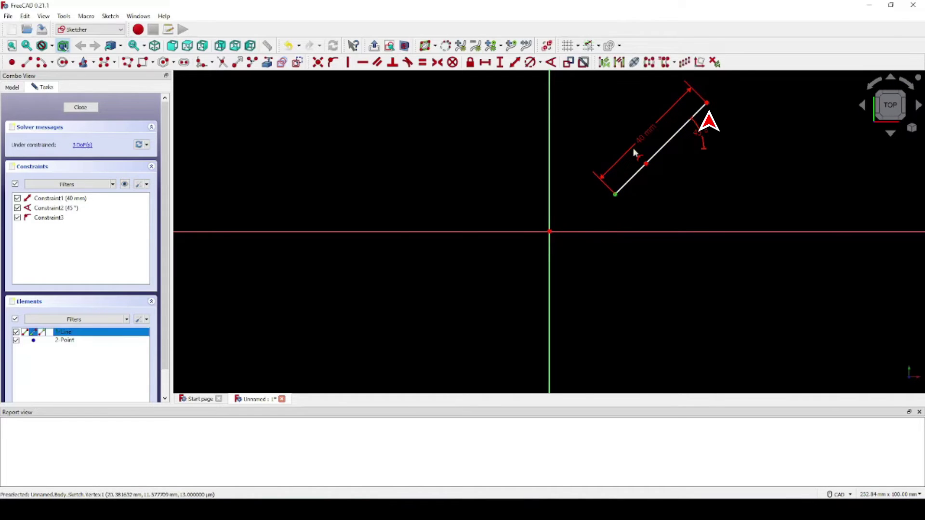
left_click(707, 104)
left_click(646, 164)
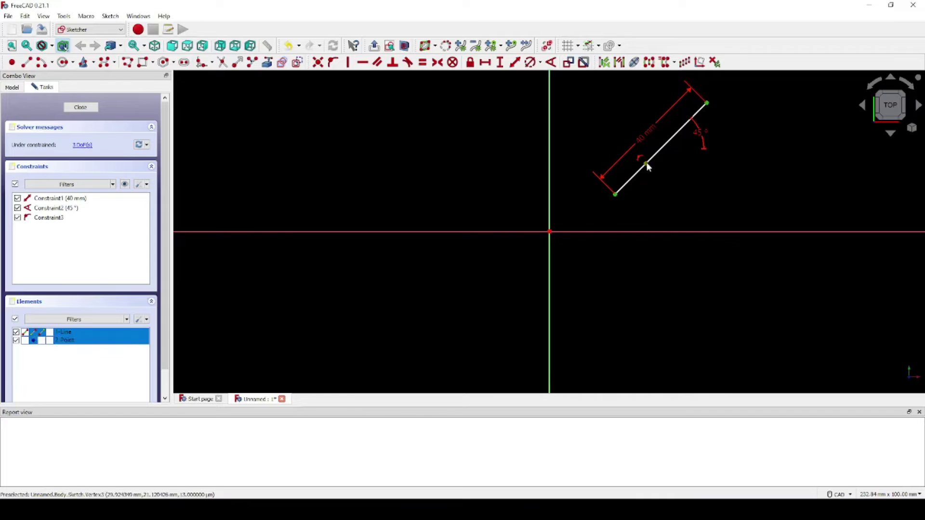
left_click(438, 63)
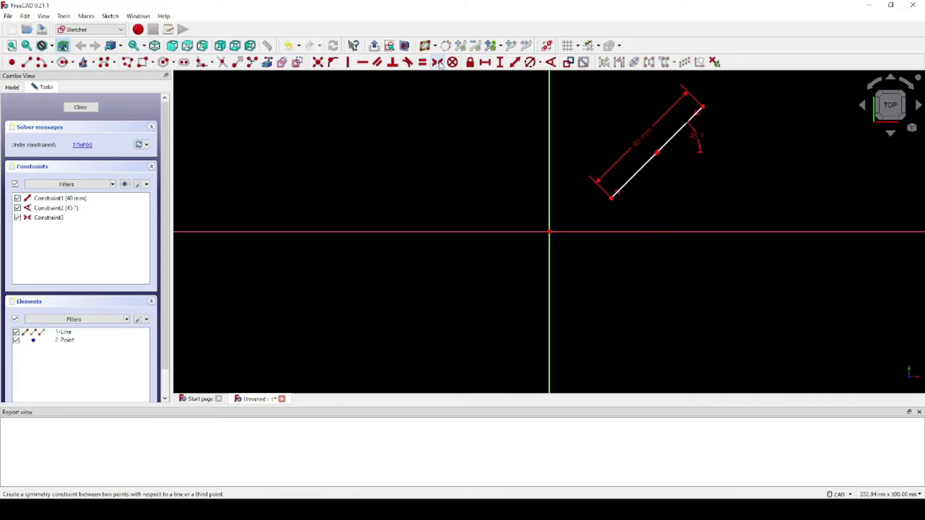
left_click(657, 153)
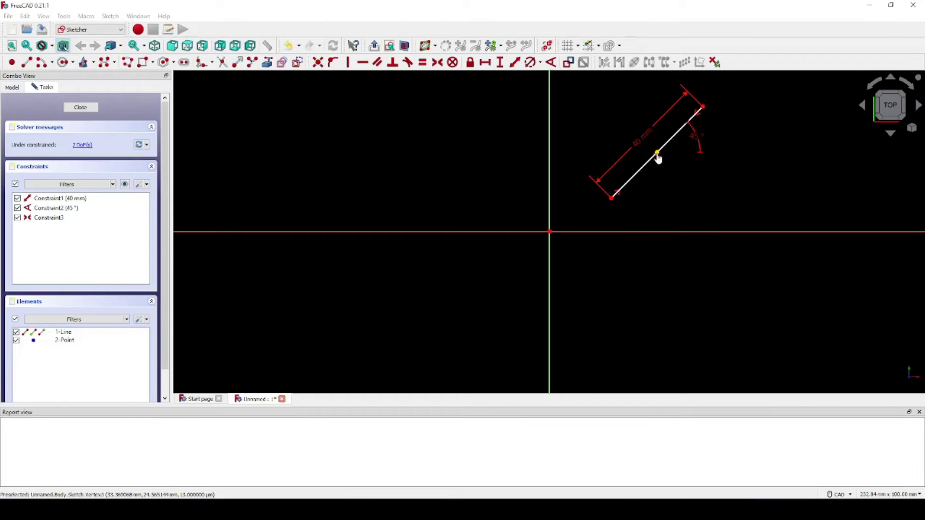
- Set a 0 mm horizontal distance from the midpoint to the origin, placing the dimension right of the axis
left_click(550, 232)
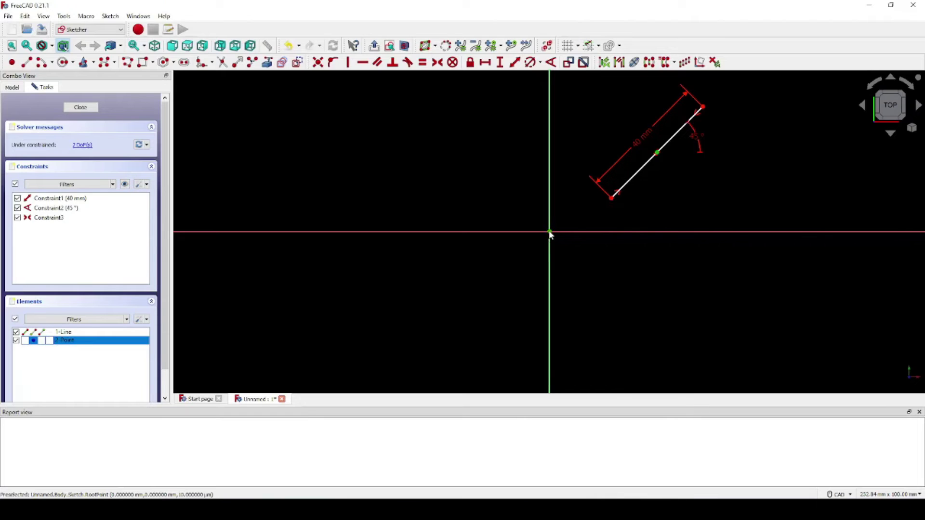
left_click(485, 62)
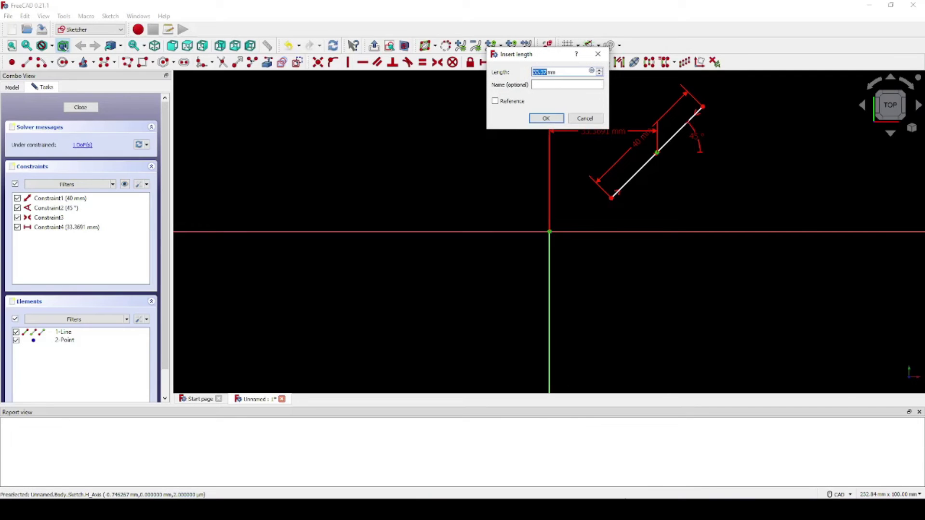
type("0")
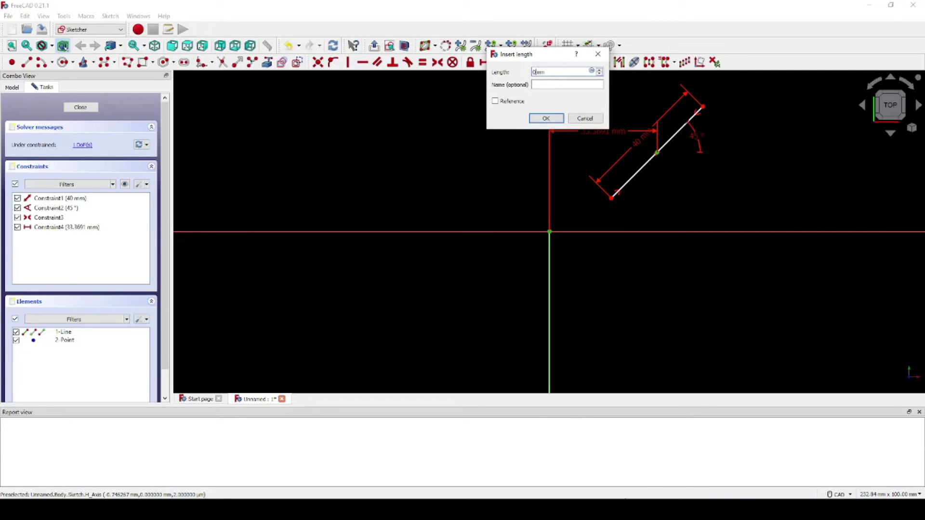
left_click(545, 118)
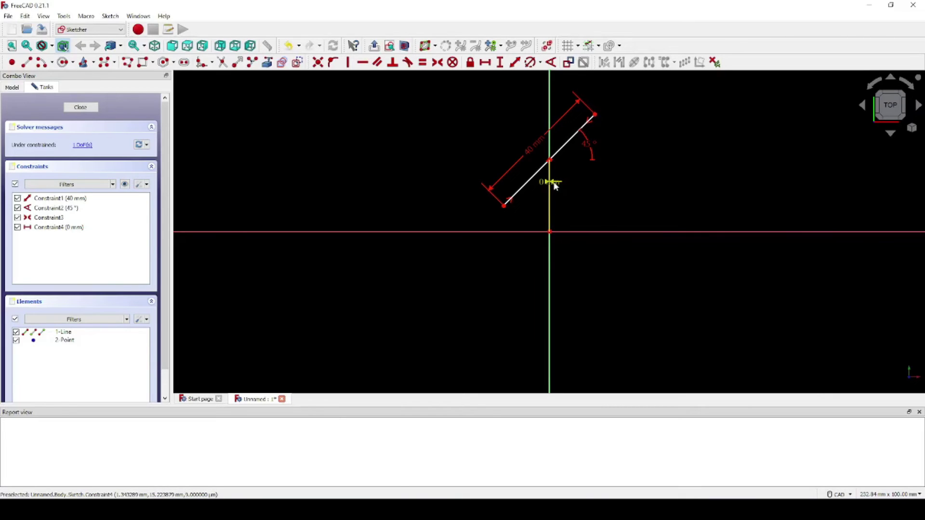
left_click_drag(555, 186, 618, 186)
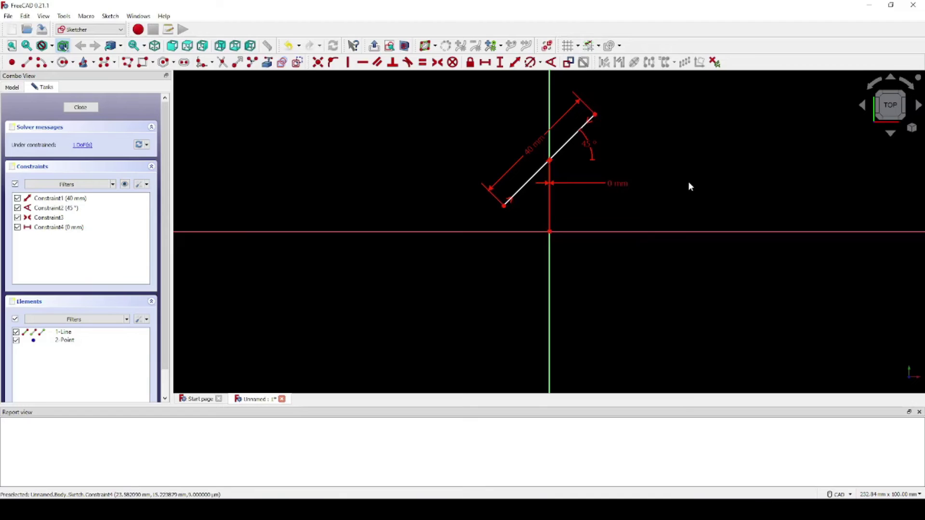
- Delete the 0 mm horizontal distance constraint (Constraint4)
left_click(609, 184)
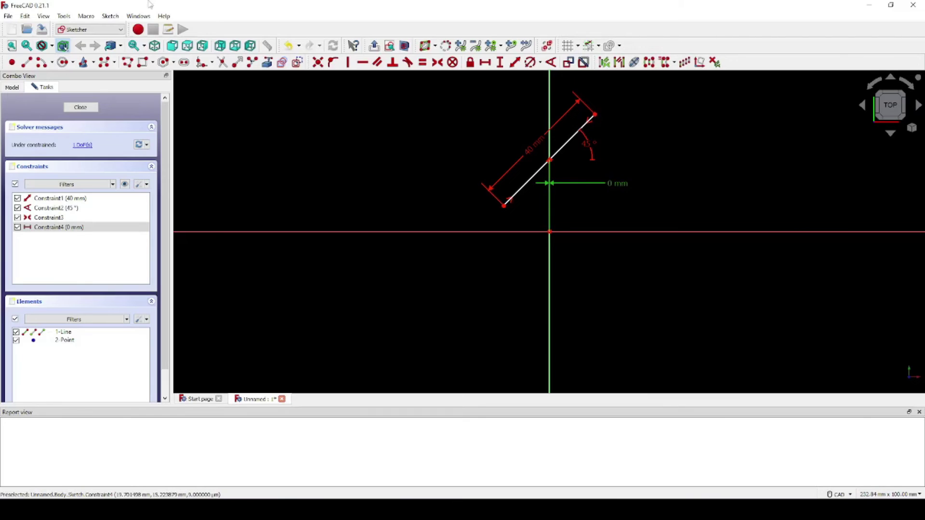
left_click(34, 229)
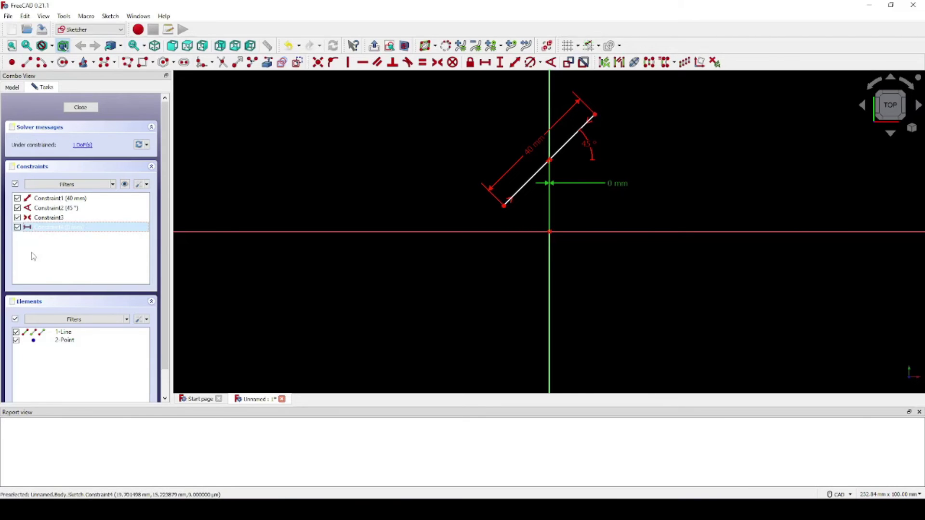
key("Delete")
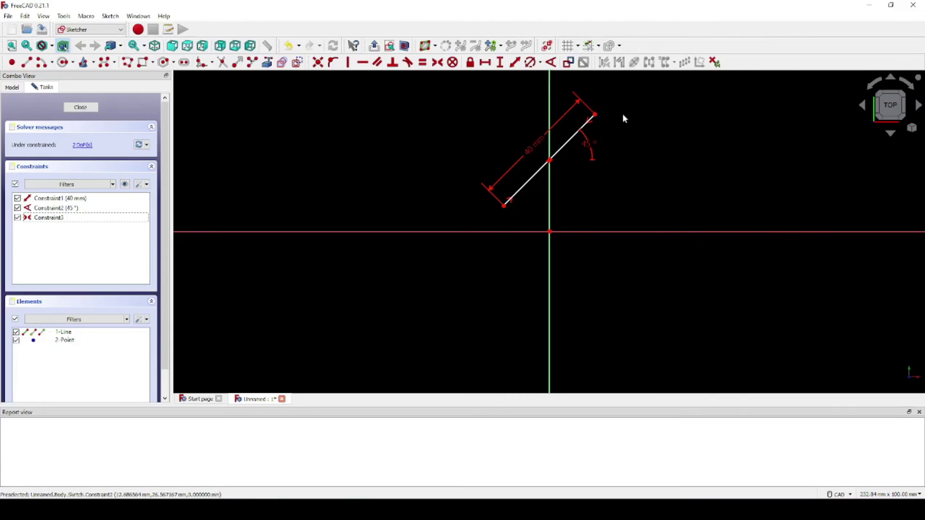
- Add a 5 mm vertical distance from the lower-left endpoint to the origin, shown below the axis
left_click(503, 207)
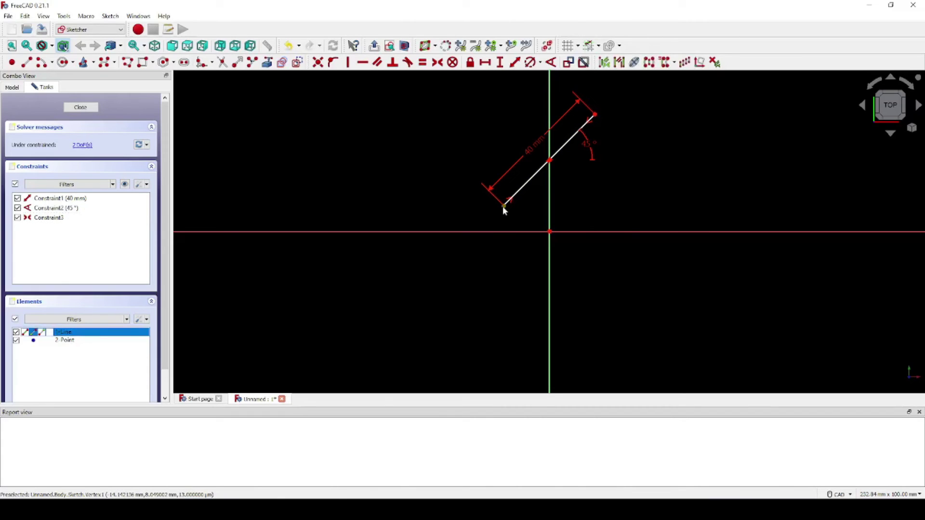
left_click(549, 233)
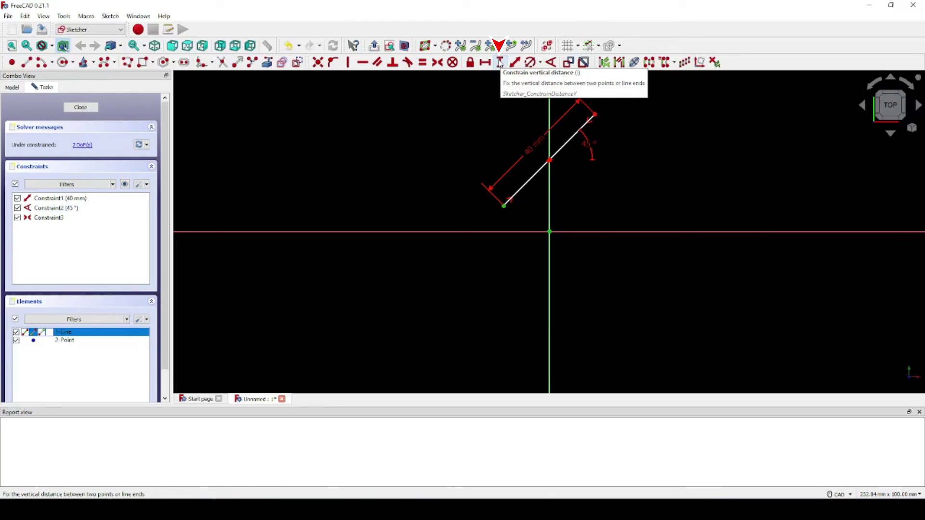
left_click(500, 63)
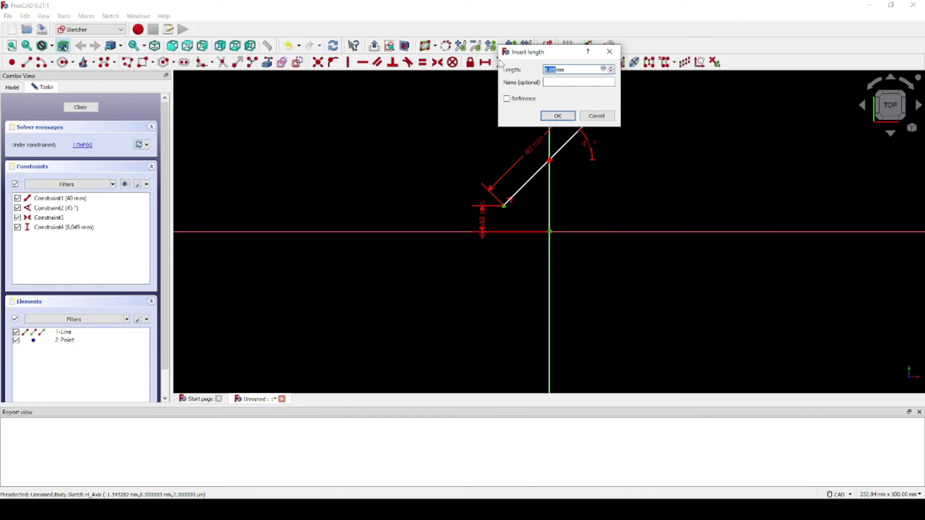
type("5")
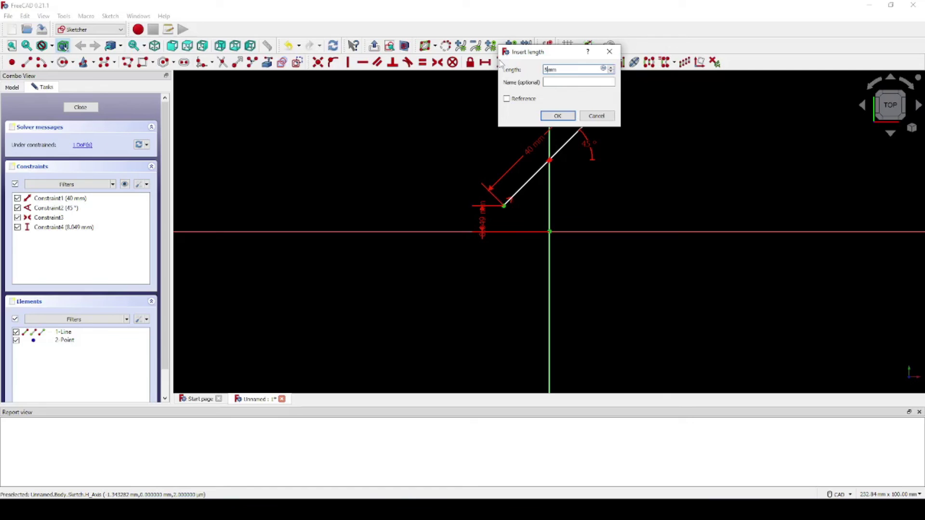
left_click(559, 116)
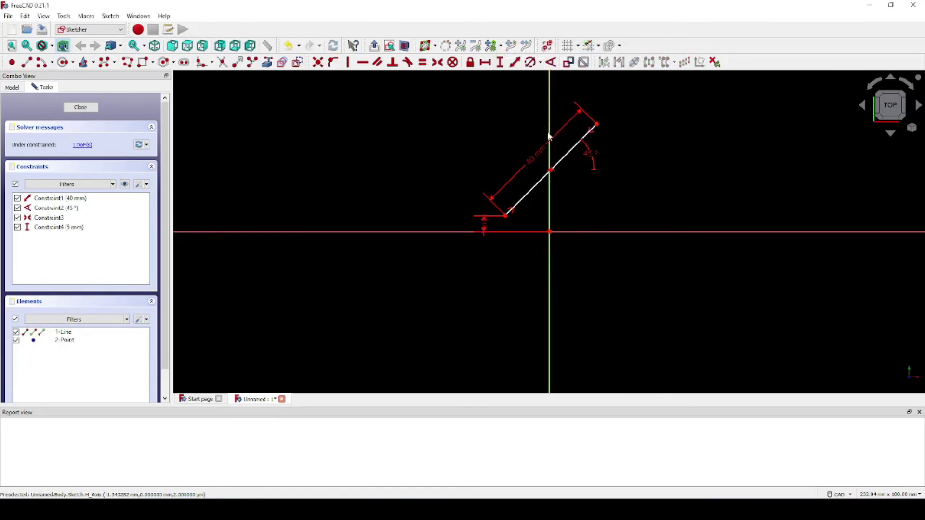
left_click_drag(484, 232, 484, 268)
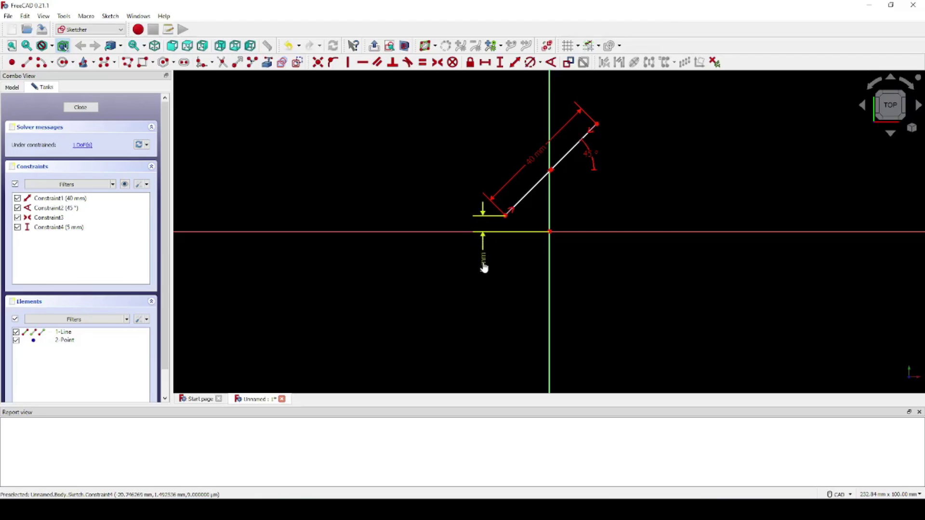